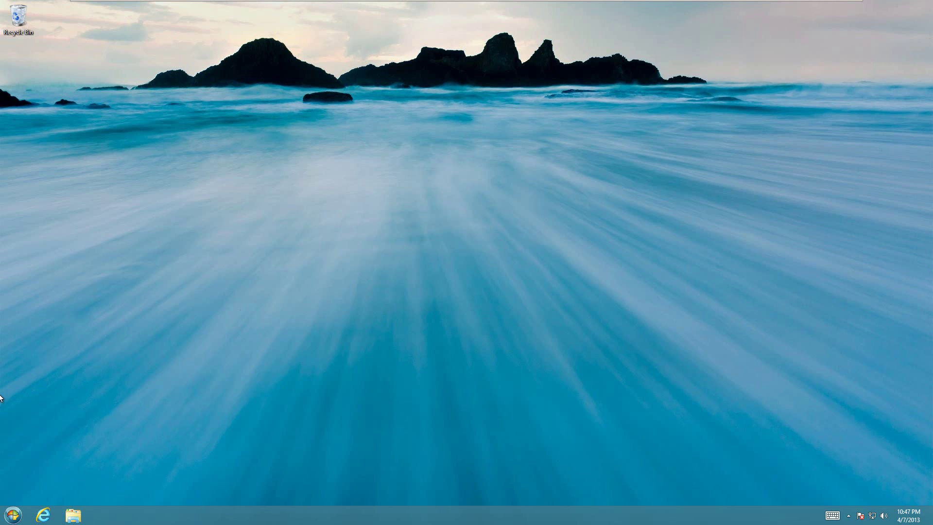
Open the Classic Start Menu, close it, then reopen it to view its default look
{"action": "left_click", "coordinate": [14, 517]}
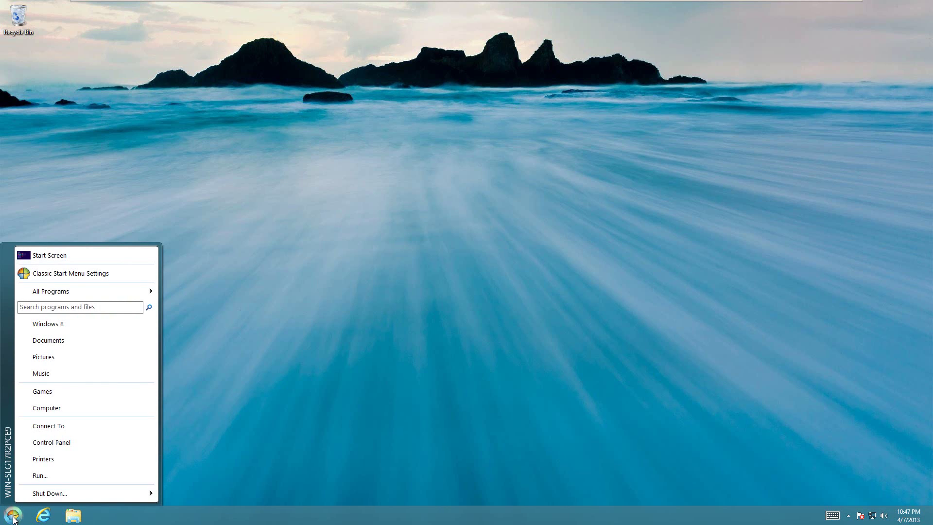
{"action": "left_click", "coordinate": [279, 426]}
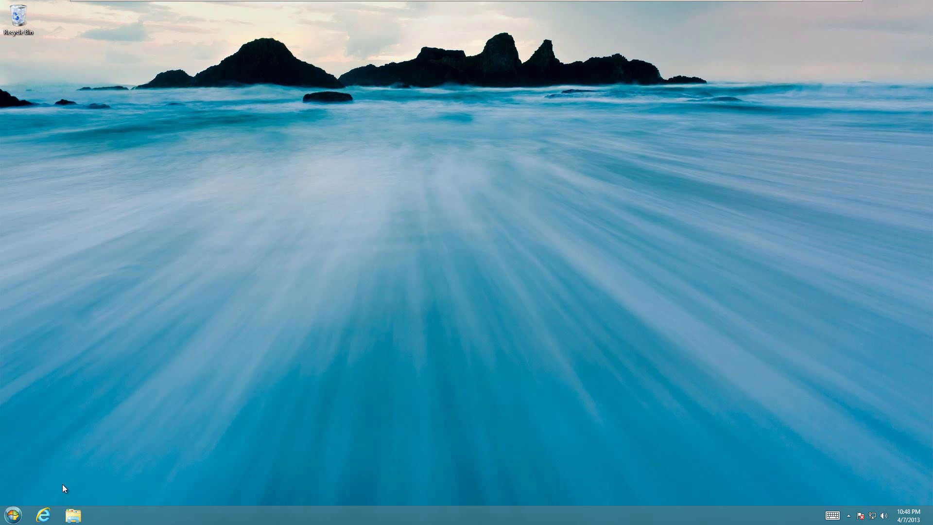
{"action": "left_click", "coordinate": [13, 515]}
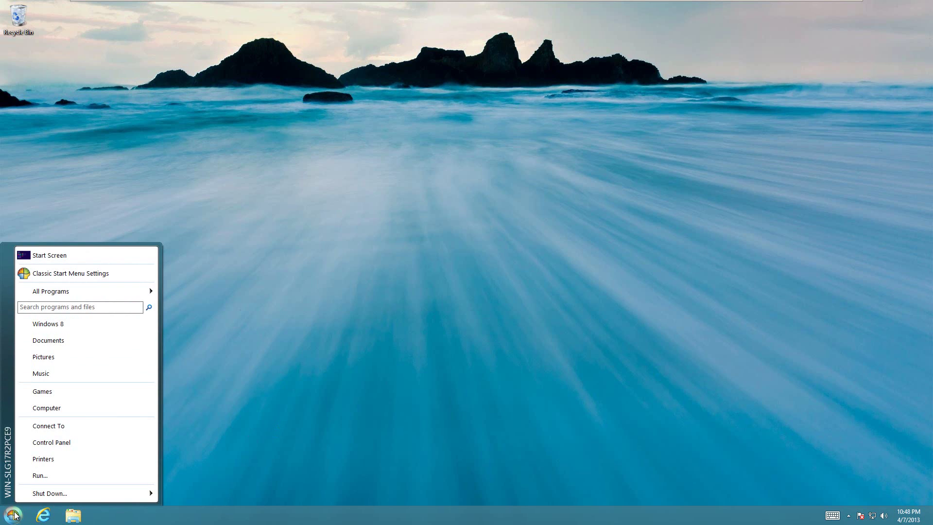
Close the Start menu and show the Favorites list beside the MSN page in Internet Explorer
{"action": "left_click", "coordinate": [15, 515]}
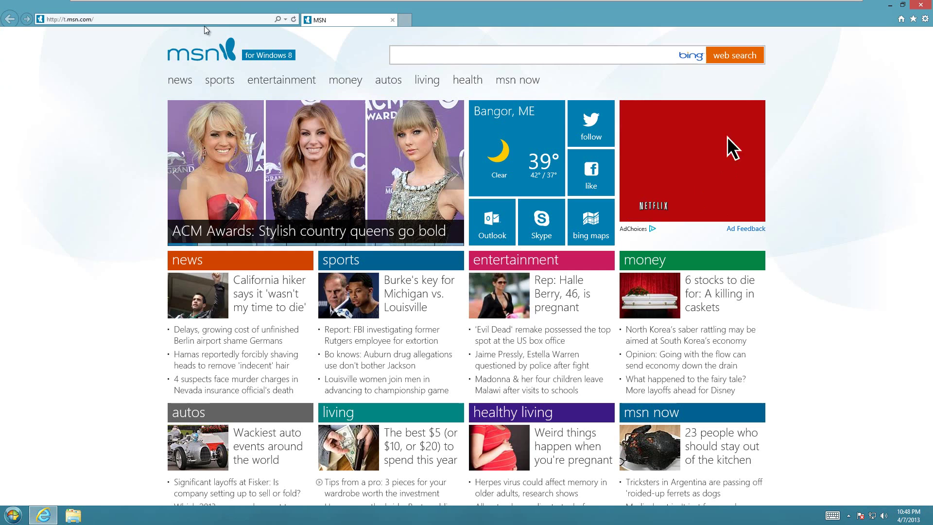
{"action": "left_click", "coordinate": [163, 21]}
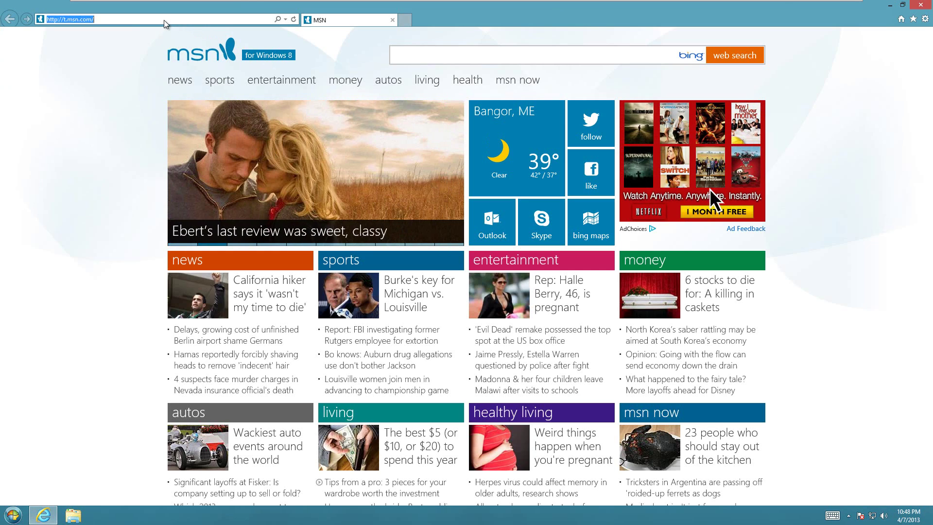
{"action": "left_click", "coordinate": [913, 19]}
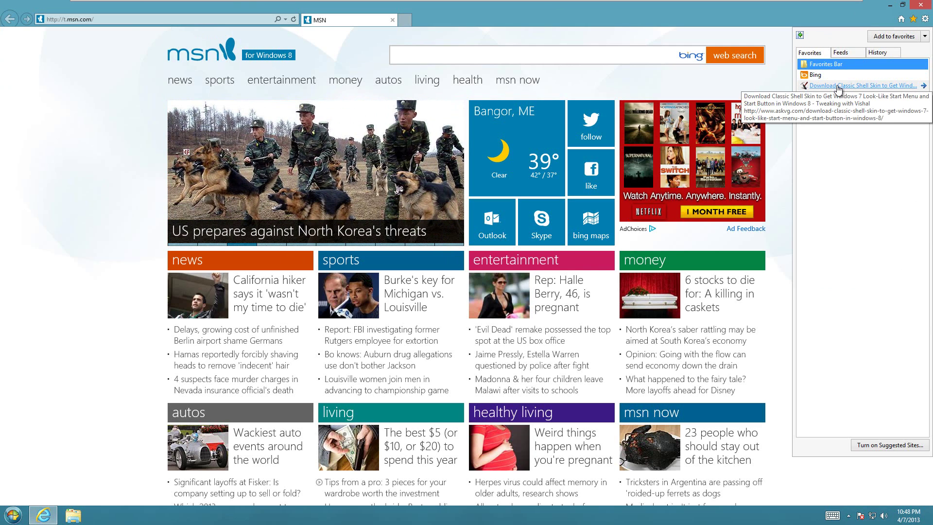
Open the saved askvg article and save the 'Download Windows 7 Skin for Classic Shell' zip
{"action": "left_click", "coordinate": [837, 87]}
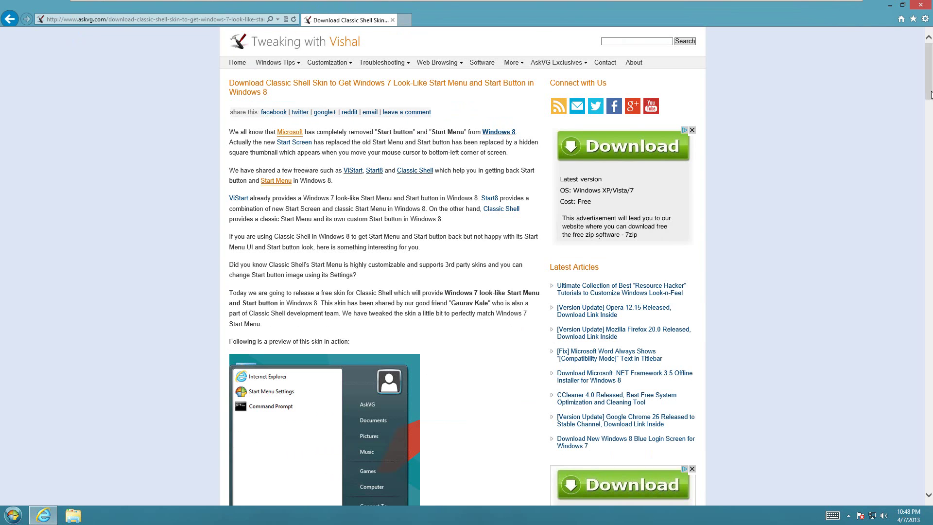
{"action": "left_click_drag", "start_coordinate": [931, 95], "coordinate": [930, 125]}
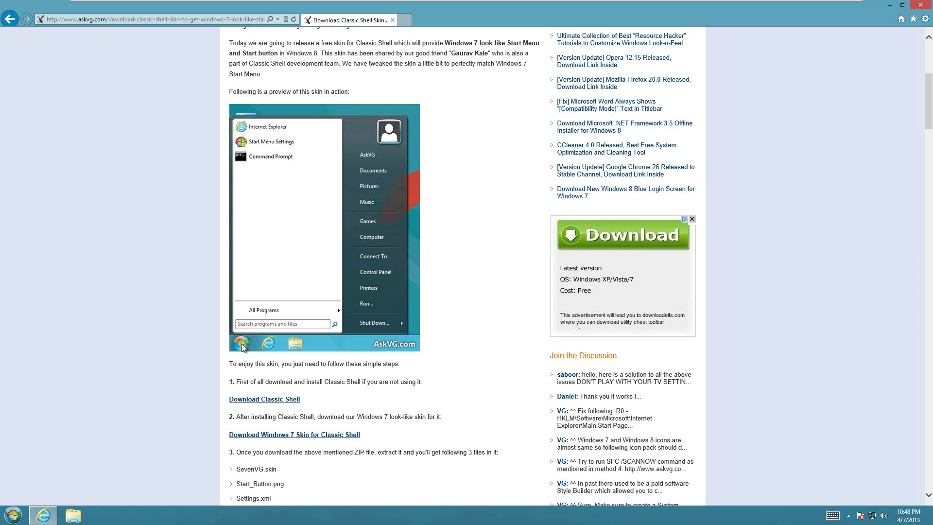
{"action": "left_click_drag", "start_coordinate": [931, 123], "coordinate": [930, 152]}
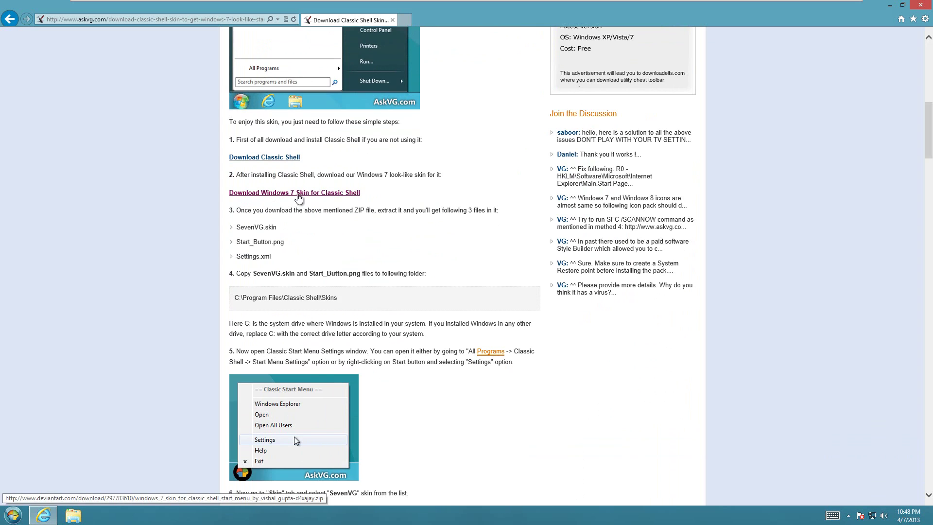
{"action": "left_click", "coordinate": [331, 195]}
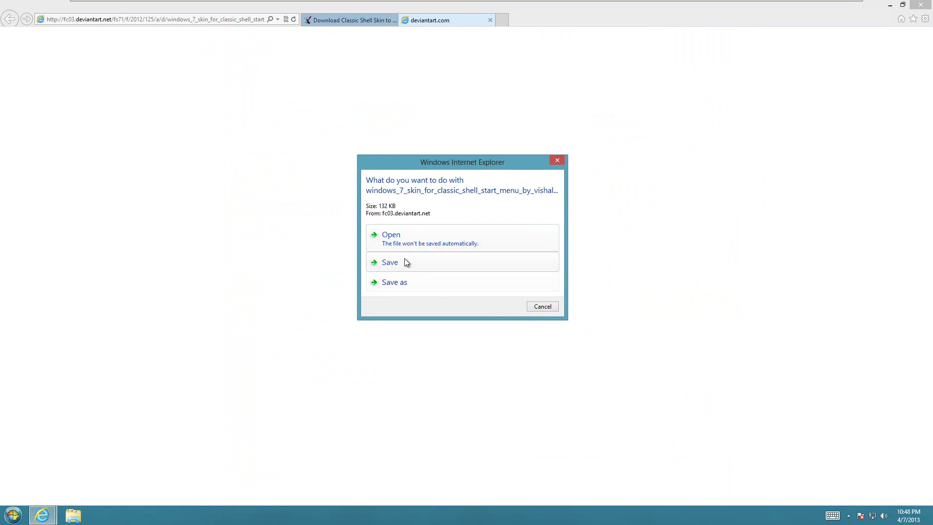
{"action": "left_click", "coordinate": [405, 265]}
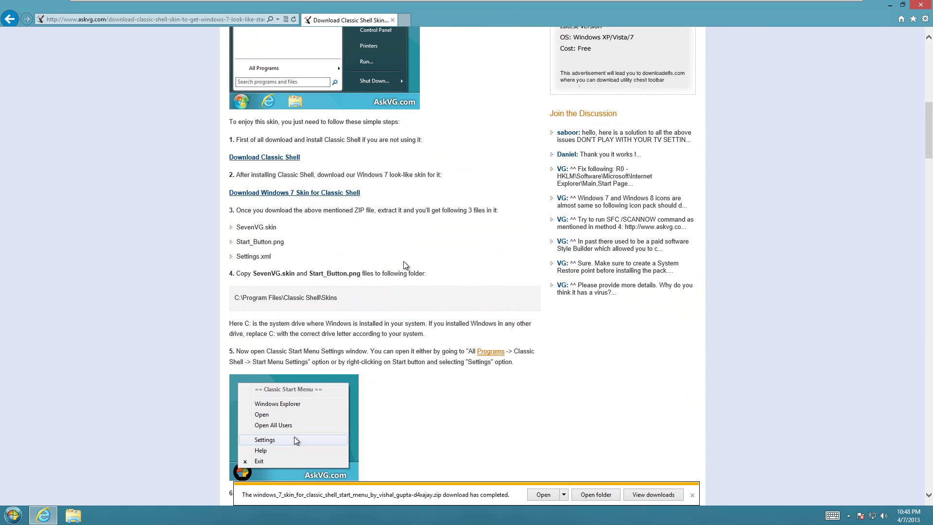
Extract the downloaded Windows 7 skin zip to its suggested folder in Downloads
{"action": "left_click", "coordinate": [601, 496]}
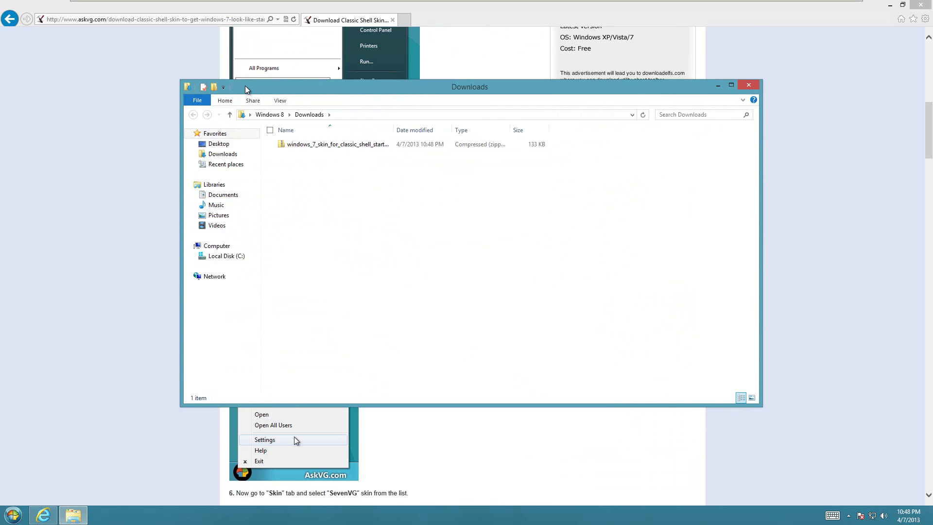
{"action": "left_click_drag", "start_coordinate": [243, 84], "coordinate": [440, 88]}
{"action": "left_click", "coordinate": [494, 146]}
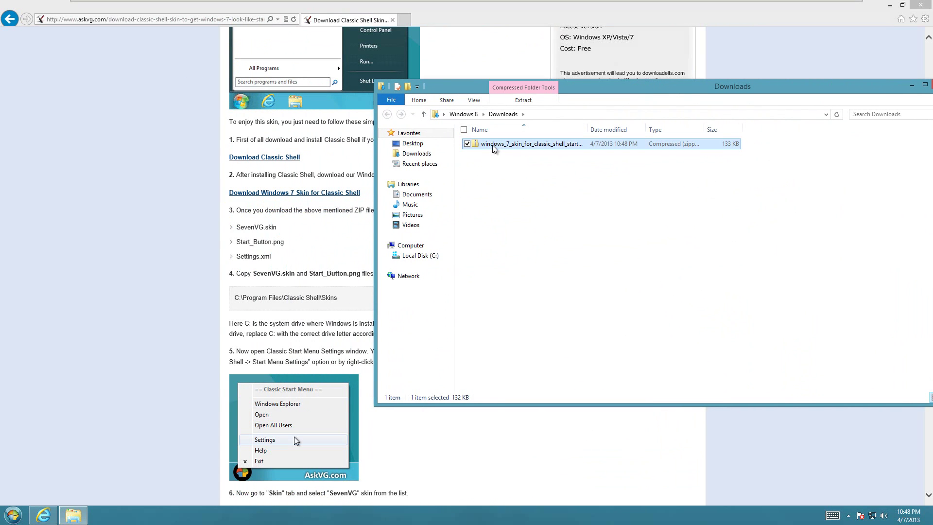
{"action": "right_click", "coordinate": [493, 148]}
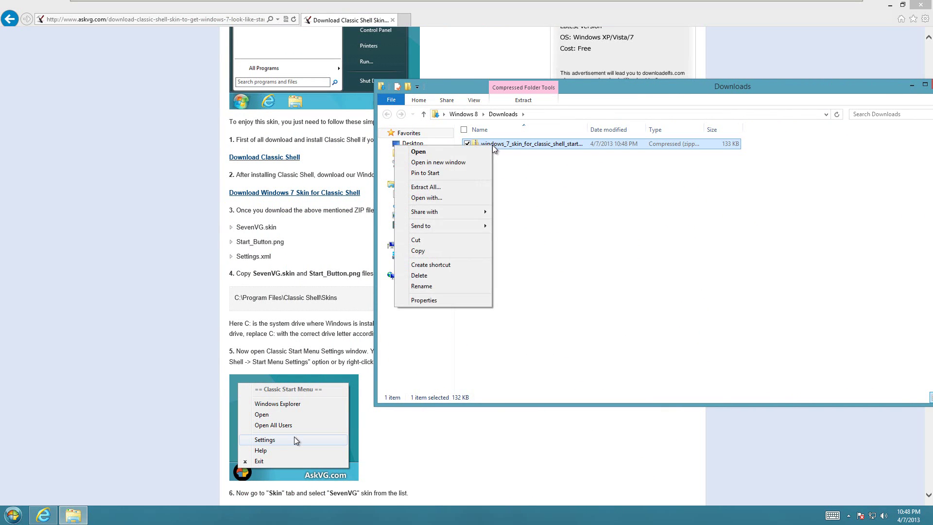
{"action": "left_click", "coordinate": [459, 188]}
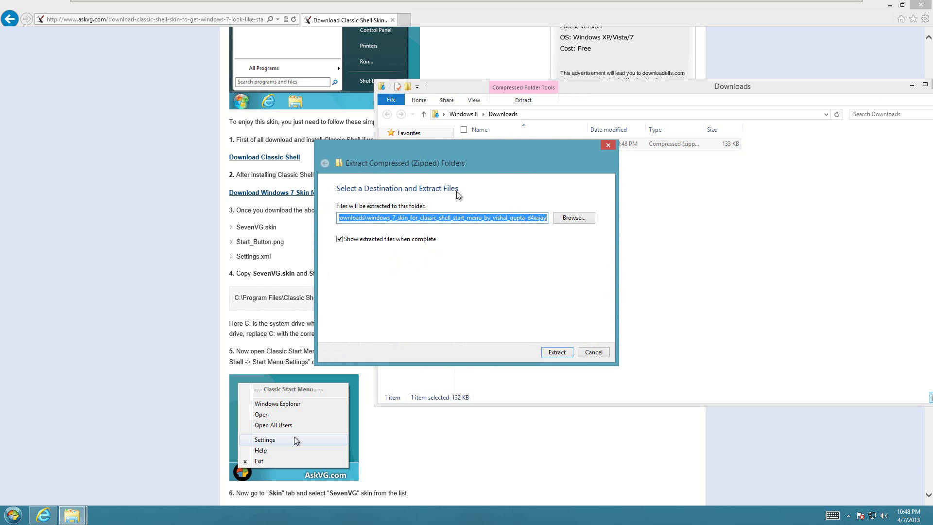
{"action": "left_click", "coordinate": [556, 352]}
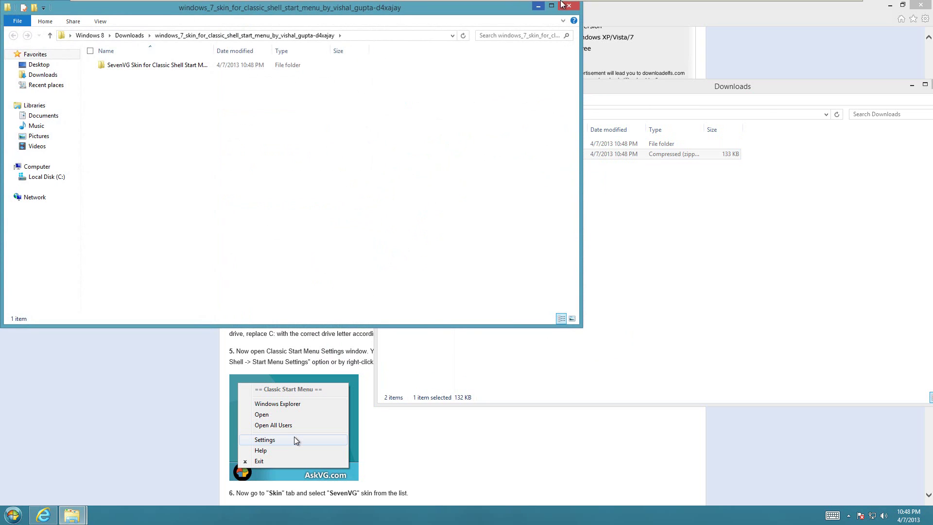
{"action": "left_click", "coordinate": [569, 6]}
Copy SevenVG.skin and Start_Button from the 'SevenVG Skin for Classic Shell Start Menu' folder
{"action": "double_click", "coordinate": [526, 144]}
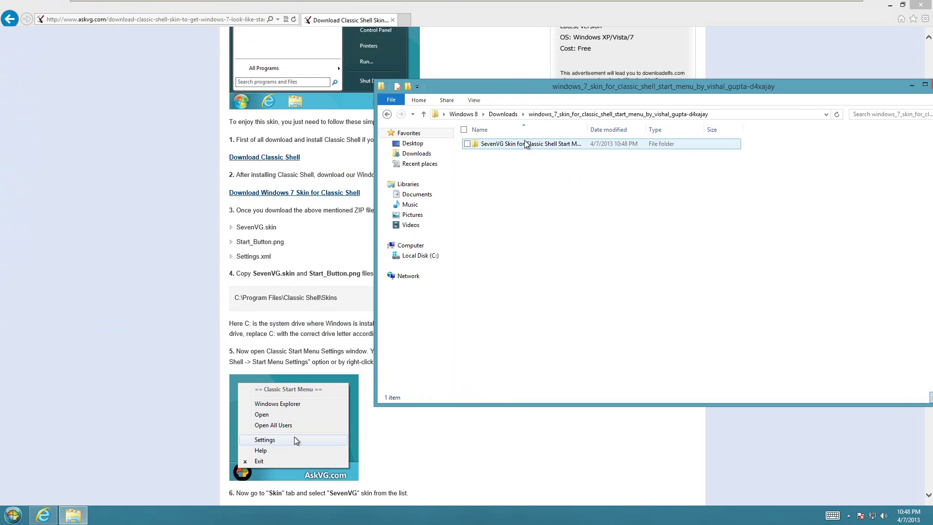
{"action": "double_click", "coordinate": [515, 146]}
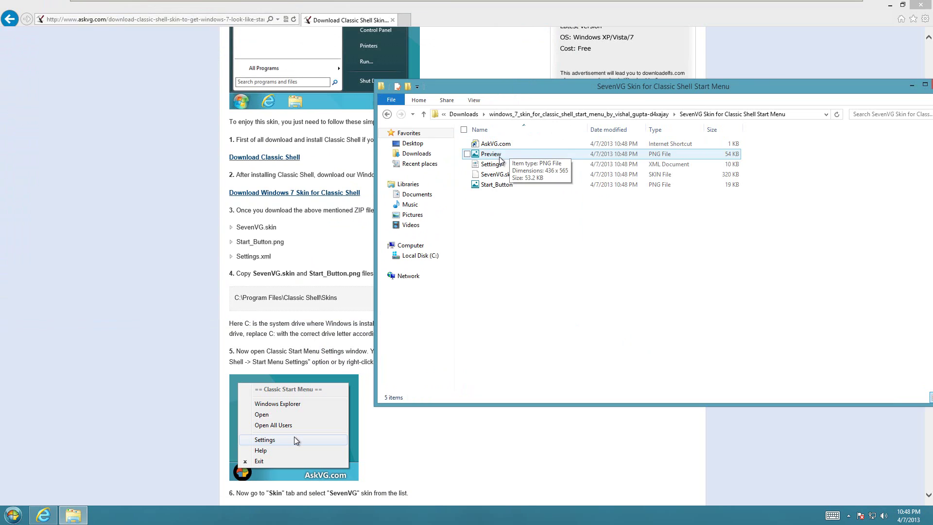
{"action": "left_click", "coordinate": [505, 189]}
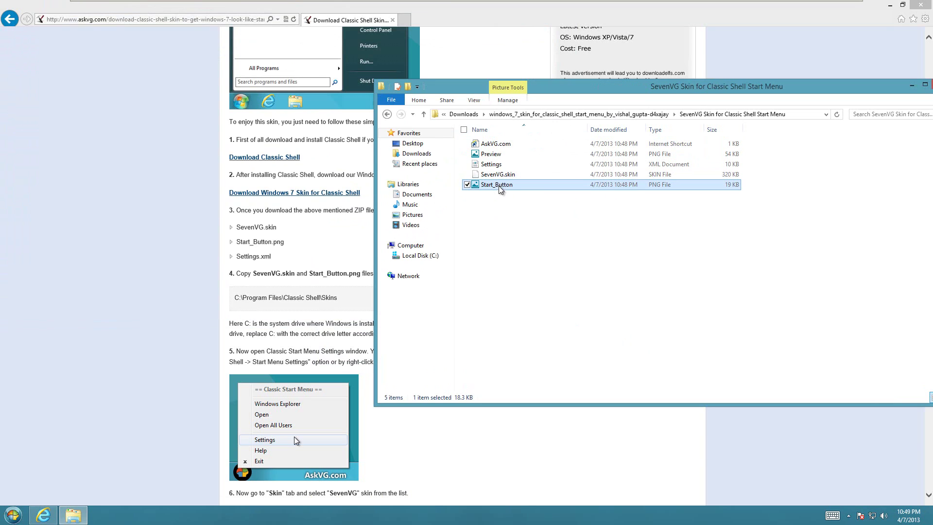
{"action": "left_click", "coordinate": [501, 177], "text": "ctrl"}
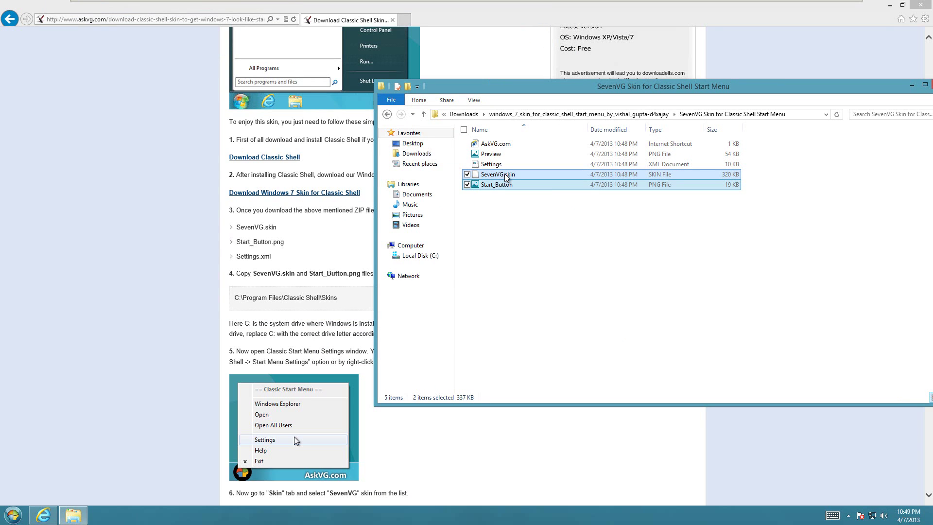
{"action": "right_click", "coordinate": [506, 177]}
{"action": "left_click", "coordinate": [475, 219]}
{"action": "left_click", "coordinate": [543, 254]}
{"action": "left_click", "coordinate": [13, 515]}
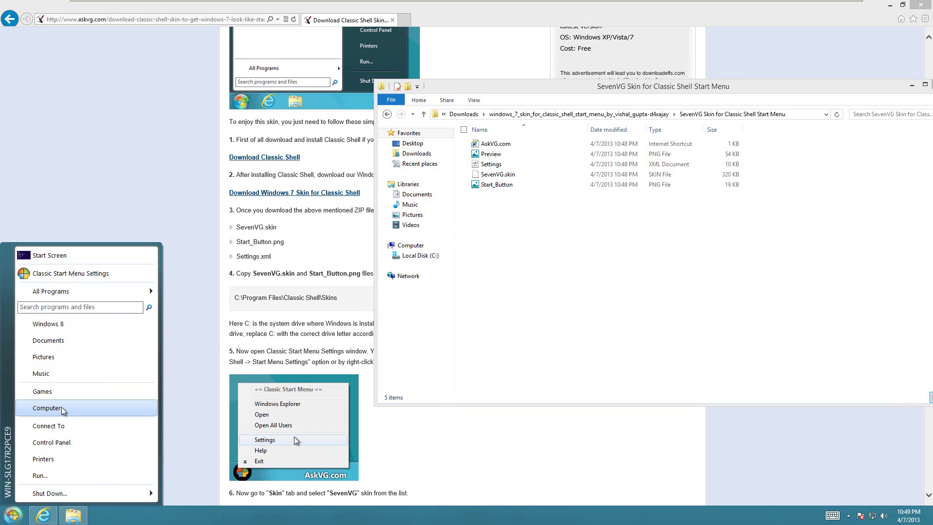
Browse from Computer to C:\Program Files\Classic Shell\Skins
{"action": "left_click", "coordinate": [47, 409]}
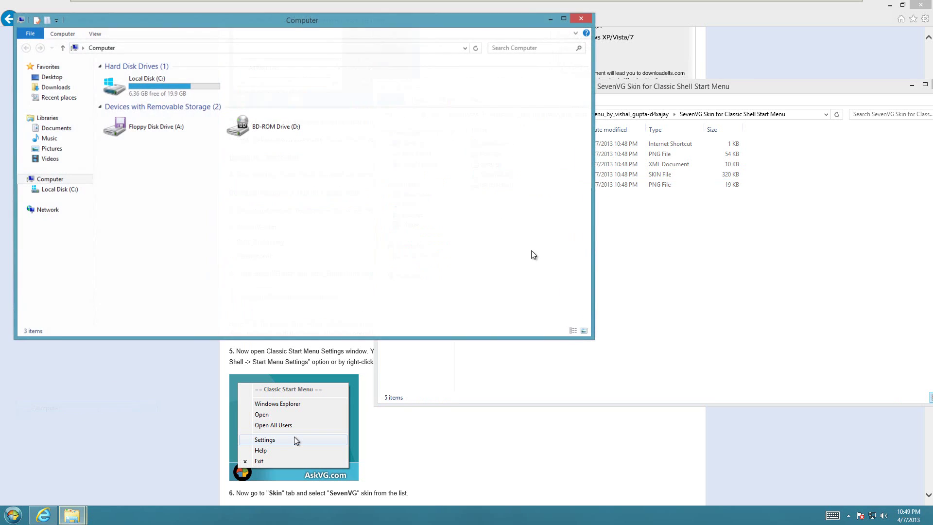
{"action": "double_click", "coordinate": [131, 98]}
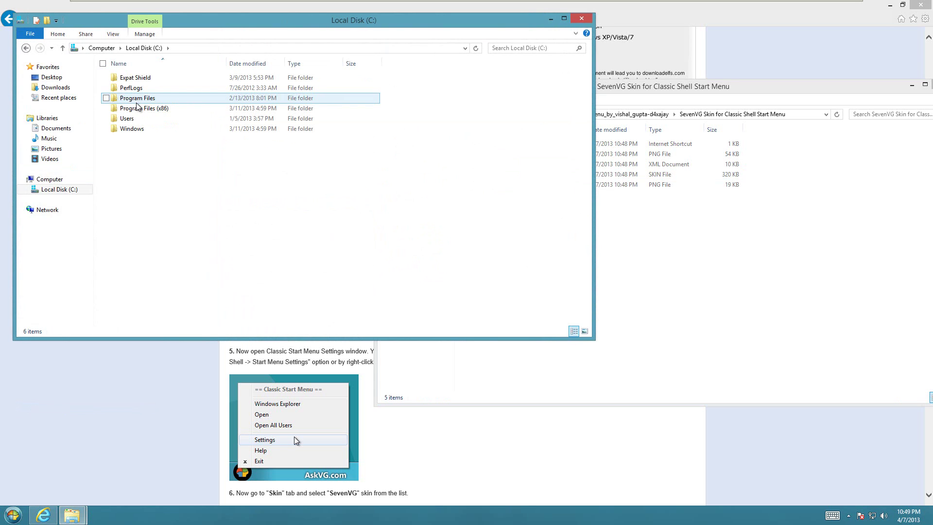
{"action": "double_click", "coordinate": [137, 103]}
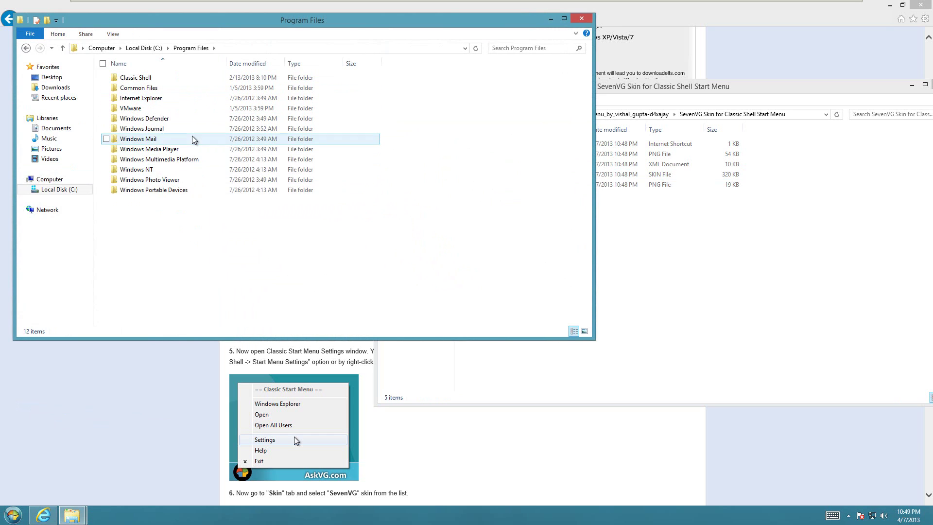
{"action": "left_click", "coordinate": [143, 79]}
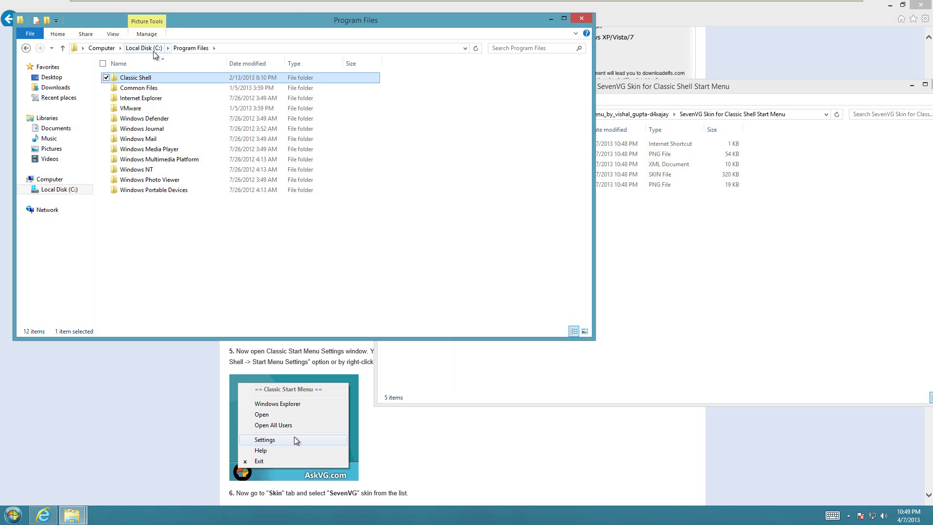
{"action": "double_click", "coordinate": [137, 81]}
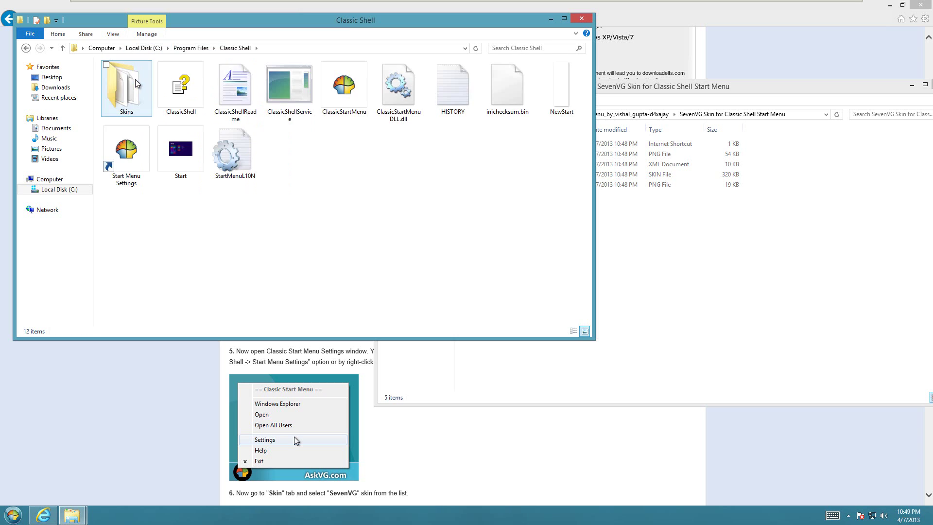
{"action": "double_click", "coordinate": [125, 87]}
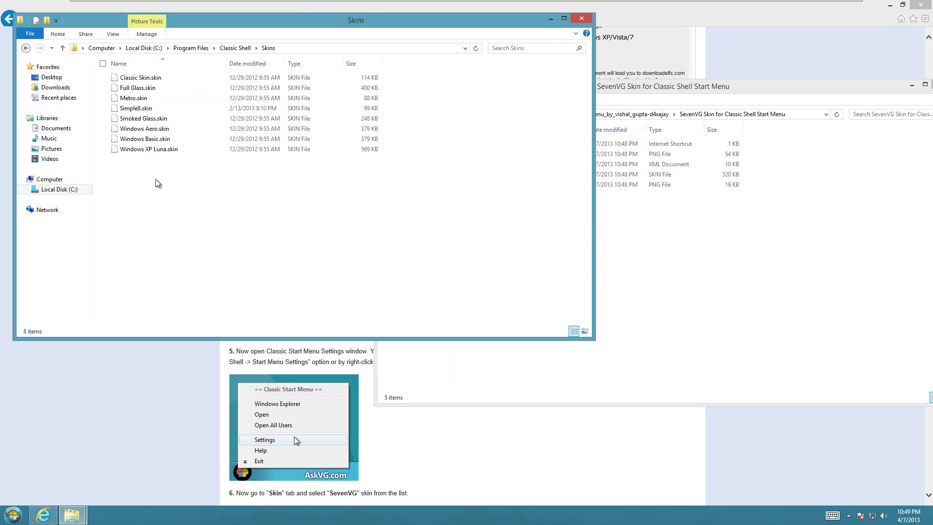
Paste SevenVG.skin and Start_Button into the Skins folder, granting administrator permission
{"action": "left_click", "coordinate": [678, 215]}
{"action": "left_click", "coordinate": [507, 178]}
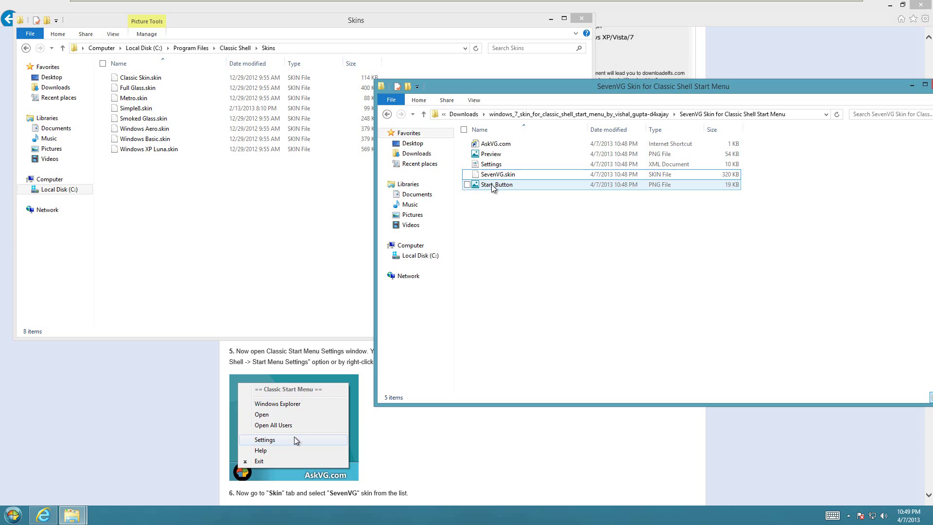
{"action": "left_click", "coordinate": [159, 220]}
{"action": "right_click", "coordinate": [159, 220]}
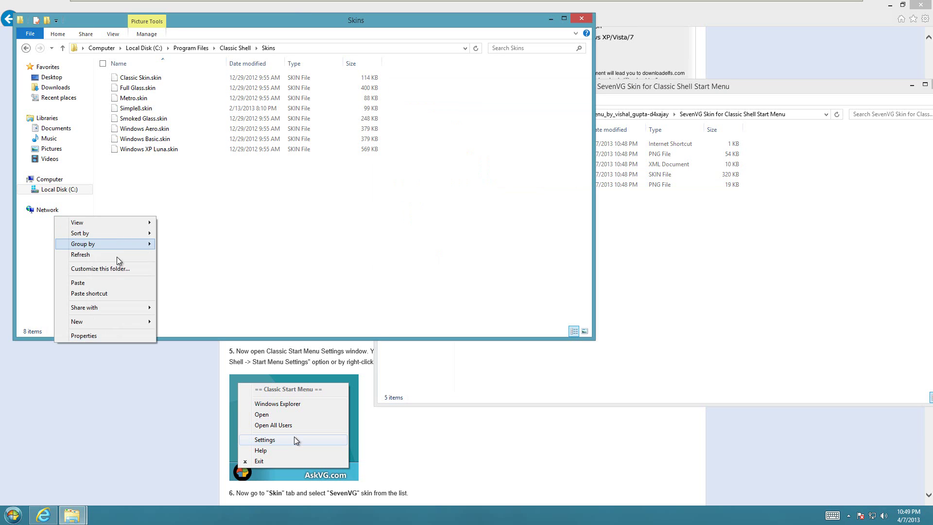
{"action": "left_click", "coordinate": [107, 283]}
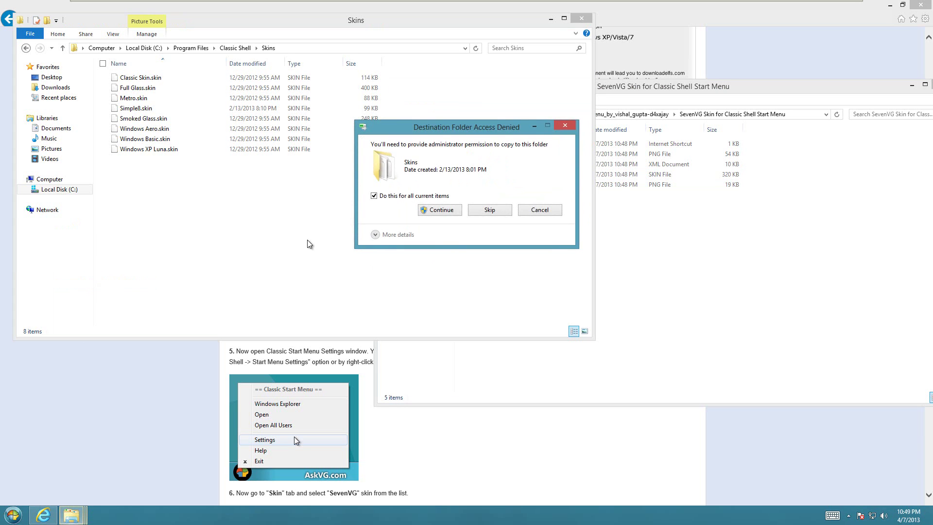
{"action": "left_click", "coordinate": [457, 210]}
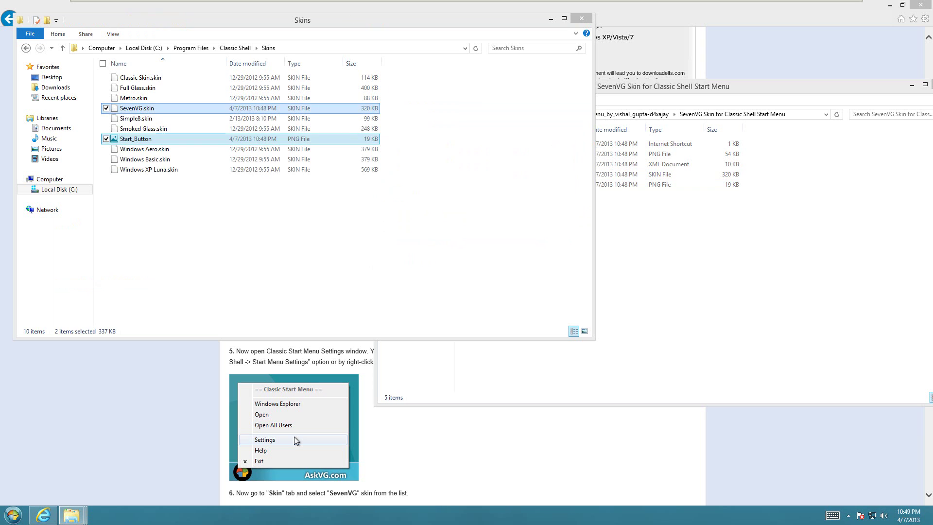
{"action": "left_click", "coordinate": [151, 259]}
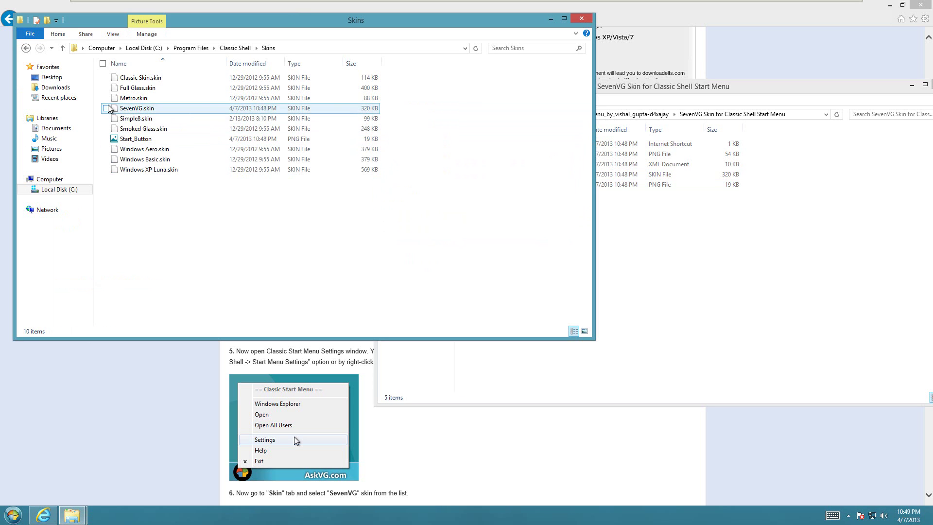
Close the Skins window and open the Classic Start Menu settings from the Start button
{"action": "left_click", "coordinate": [581, 18]}
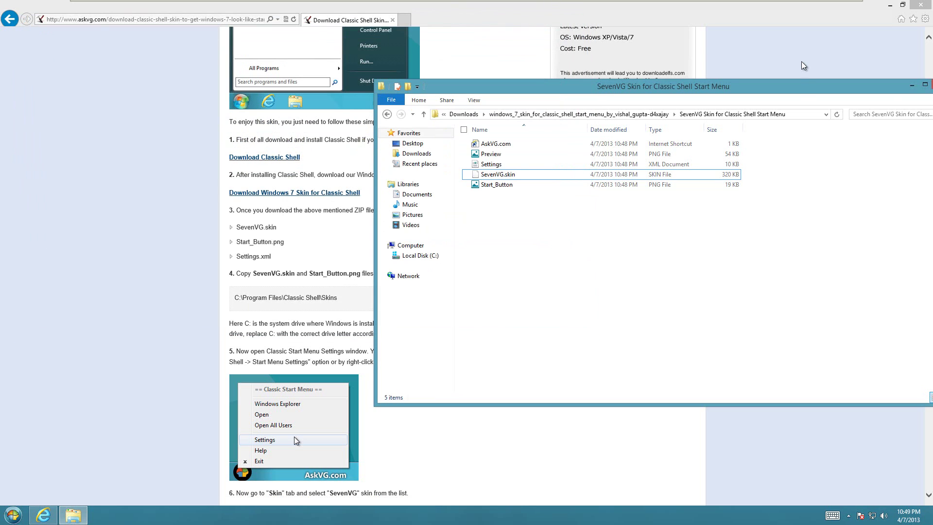
{"action": "left_click", "coordinate": [912, 85]}
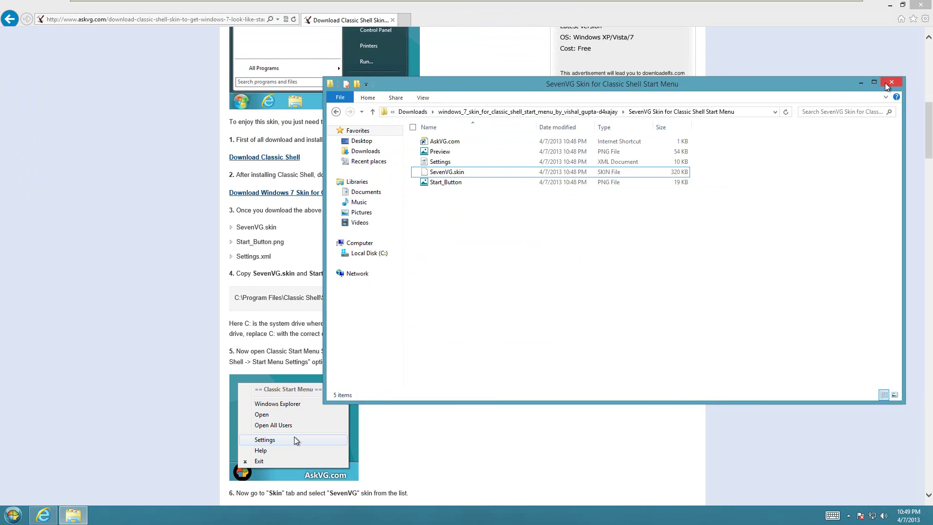
{"action": "right_click", "coordinate": [16, 519]}
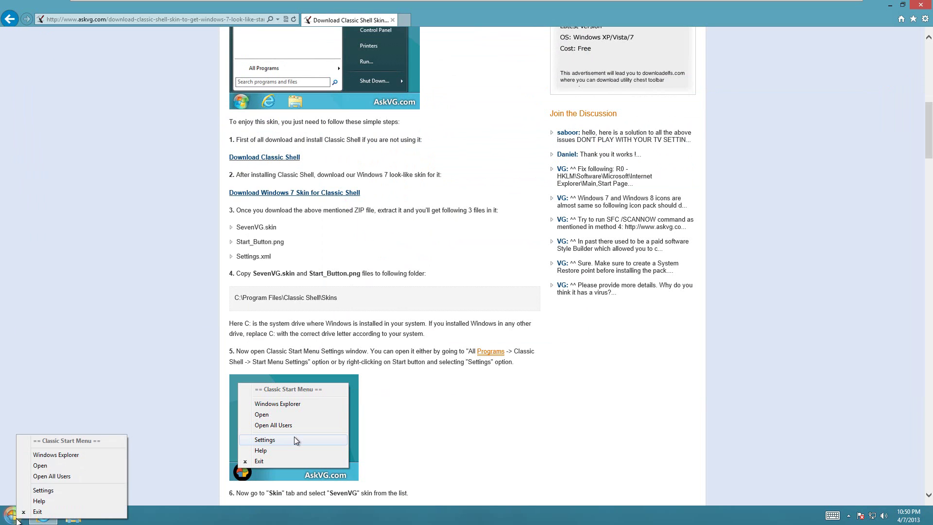
{"action": "left_click", "coordinate": [43, 491]}
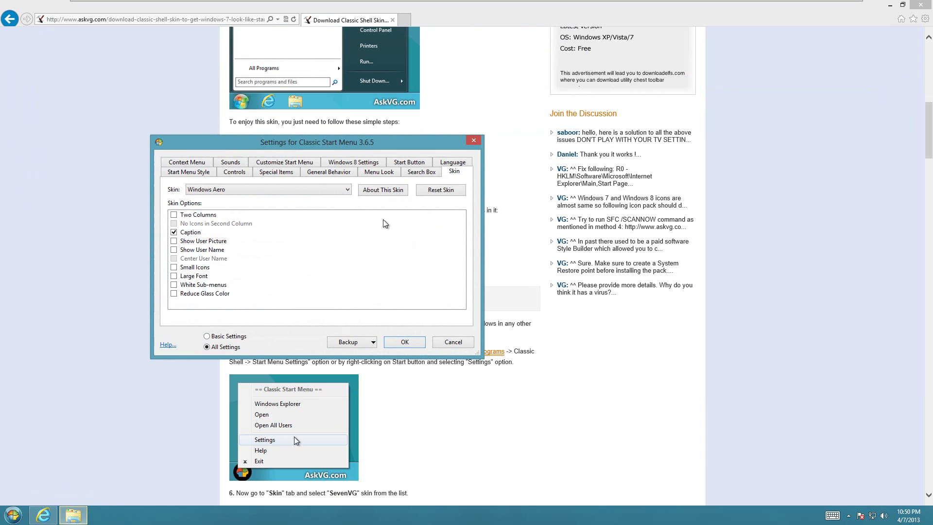
Show all settings and choose SevenVG instead of Windows Aero on the Skin tab
{"action": "left_click_drag", "start_coordinate": [284, 148], "coordinate": [333, 100]}
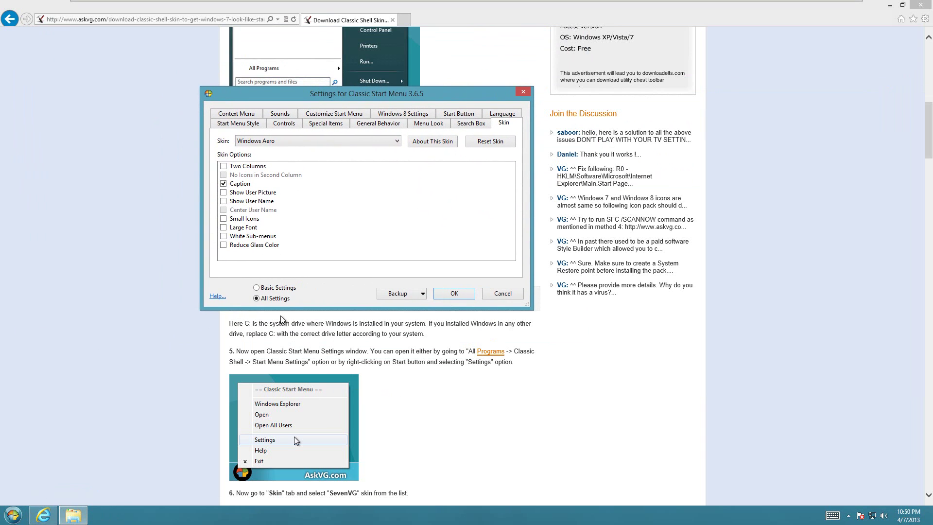
{"action": "left_click", "coordinate": [266, 288]}
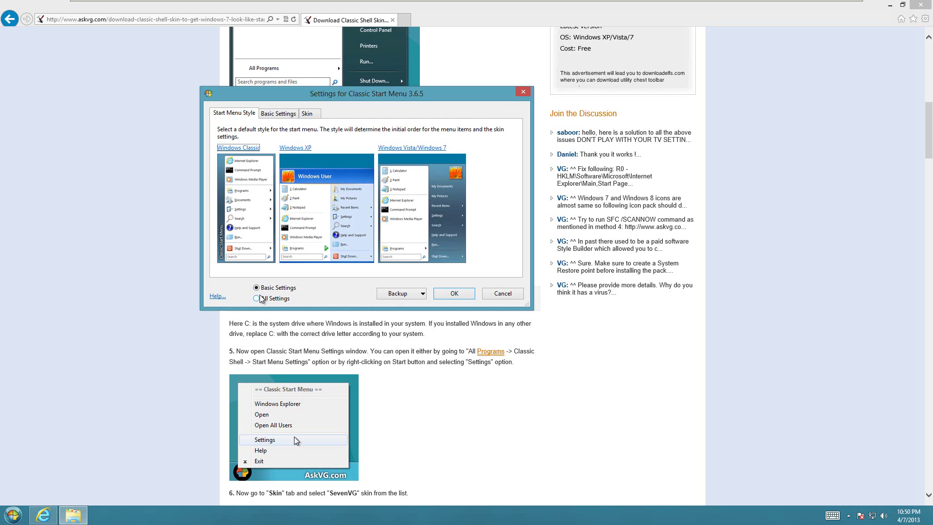
{"action": "left_click", "coordinate": [263, 299]}
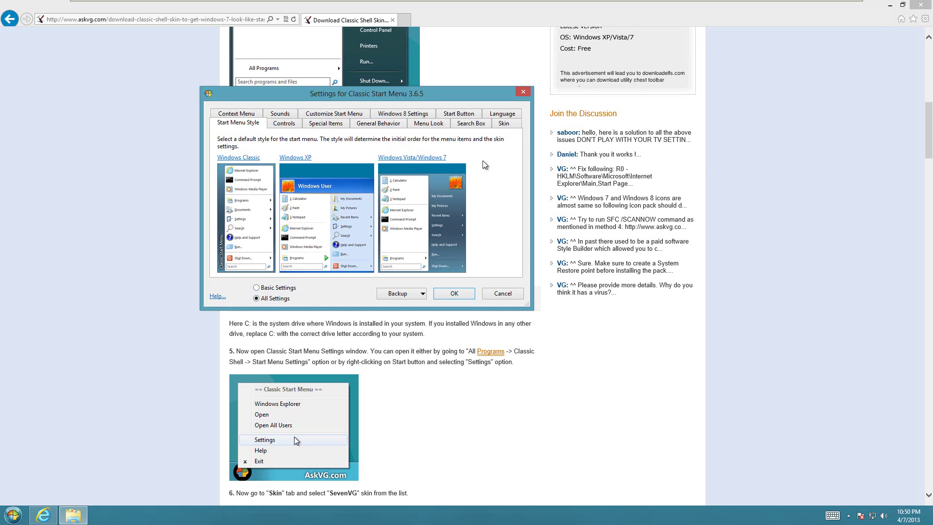
{"action": "left_click", "coordinate": [505, 125]}
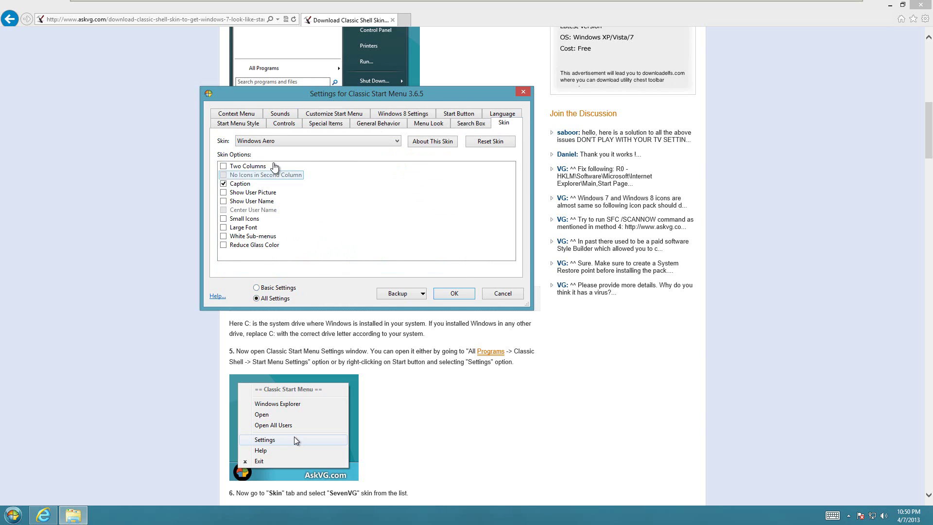
{"action": "left_click", "coordinate": [314, 142]}
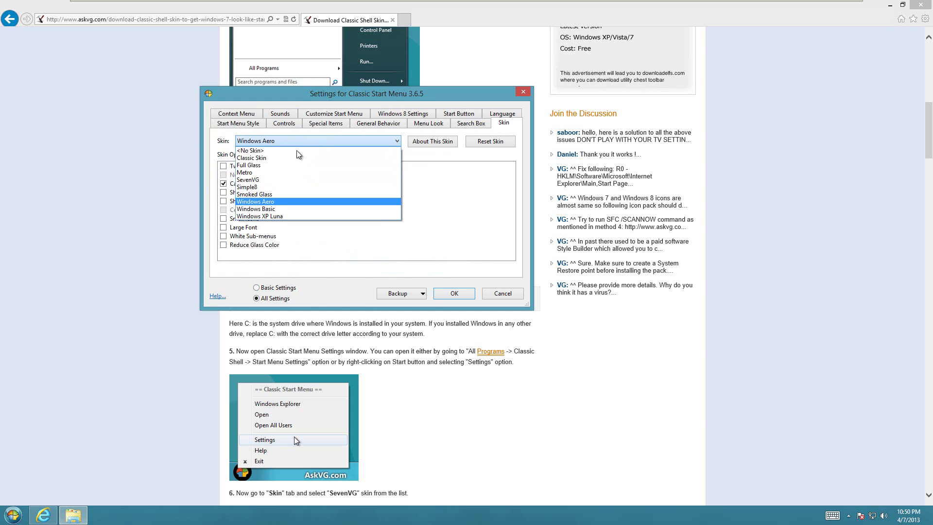
{"action": "left_click", "coordinate": [249, 181]}
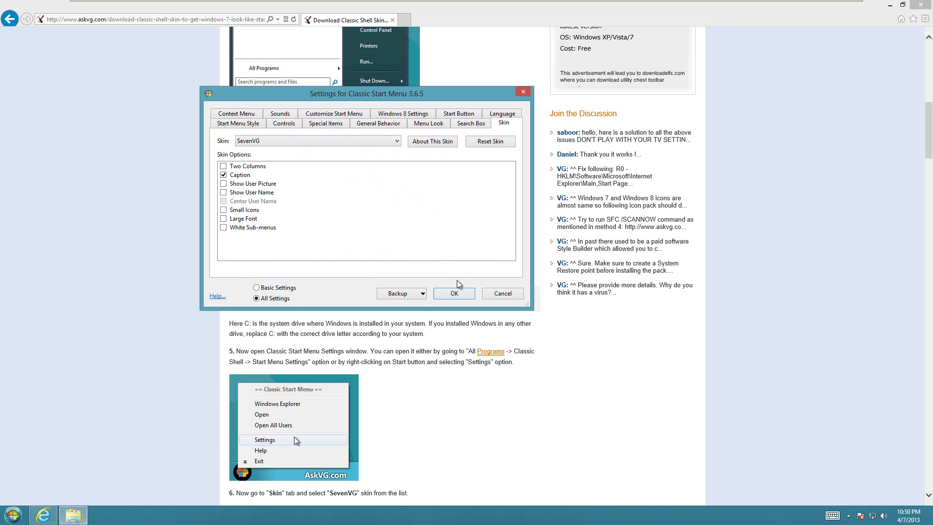
{"action": "left_click", "coordinate": [404, 294]}
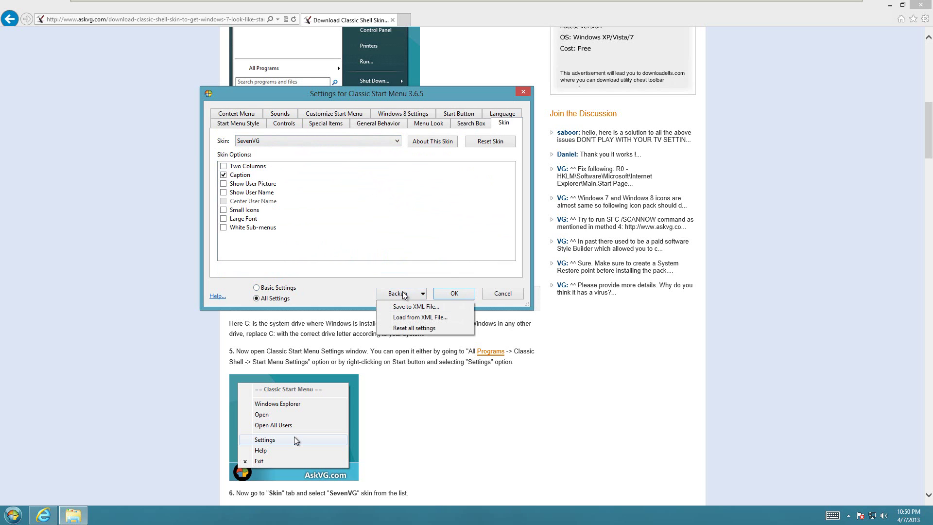
Load Settings.xml from the Downloads SevenVG Skin folder with Backup > Load from XML File
{"action": "left_click", "coordinate": [403, 317]}
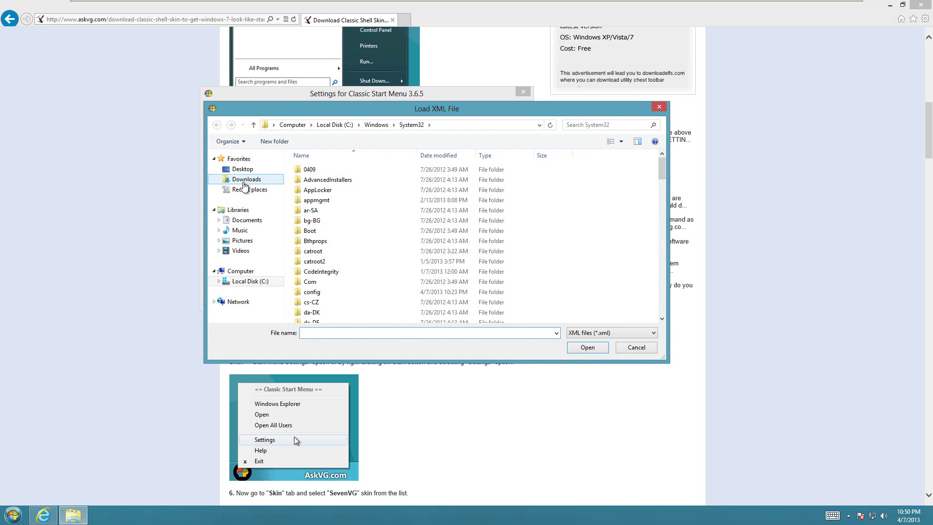
{"action": "left_click", "coordinate": [244, 183]}
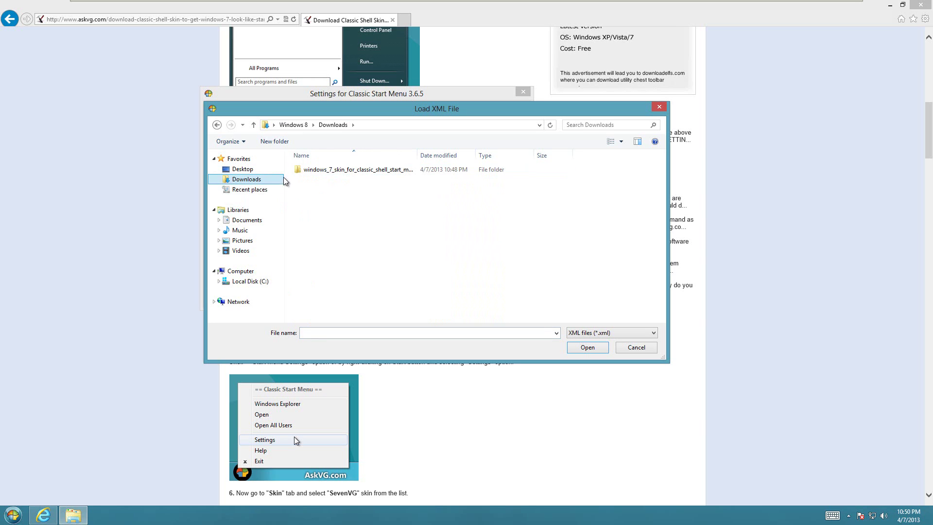
{"action": "double_click", "coordinate": [312, 171]}
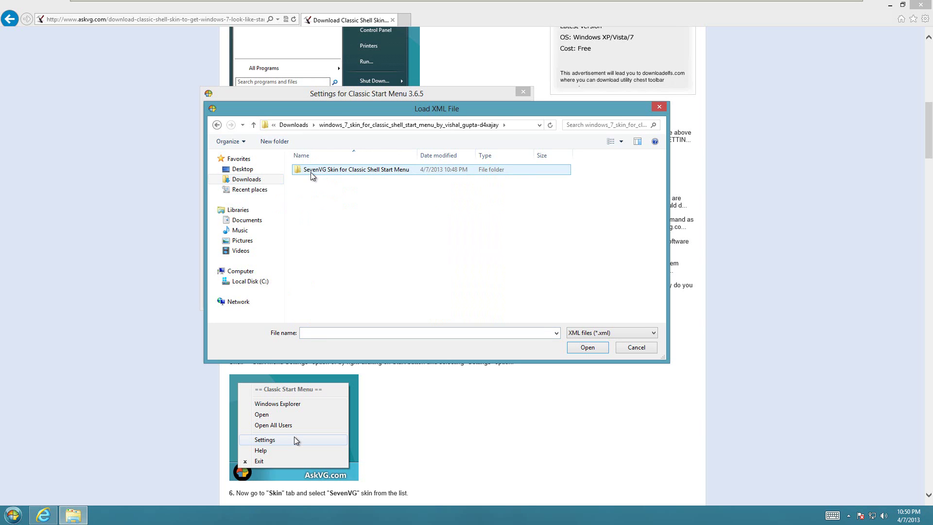
{"action": "double_click", "coordinate": [312, 174]}
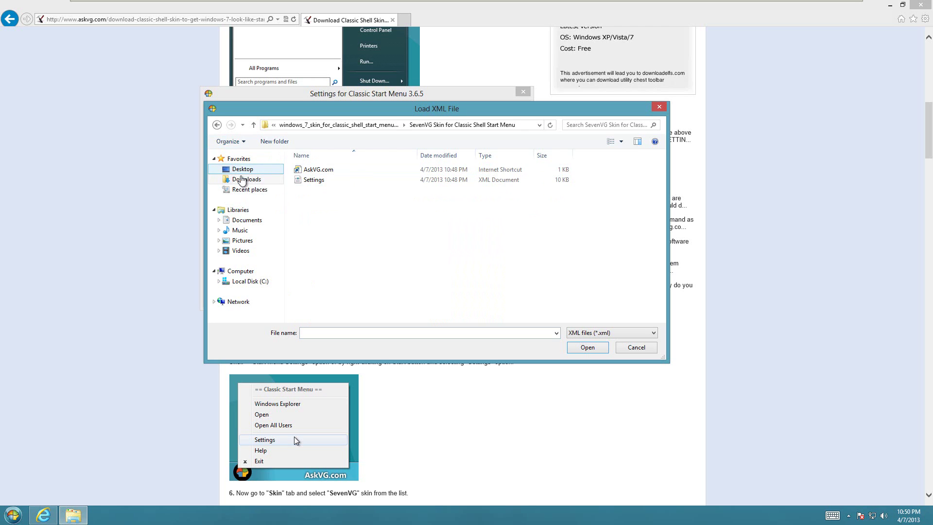
{"action": "left_click", "coordinate": [241, 180]}
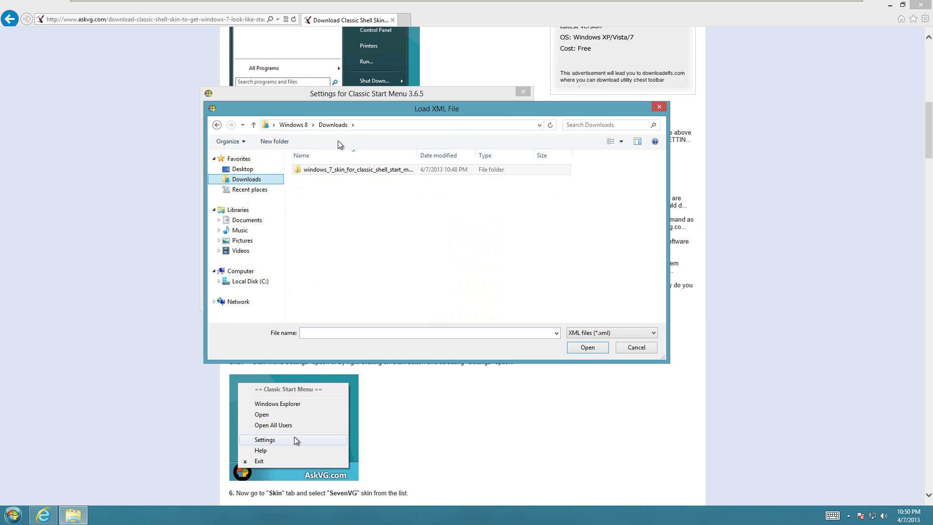
{"action": "double_click", "coordinate": [323, 169]}
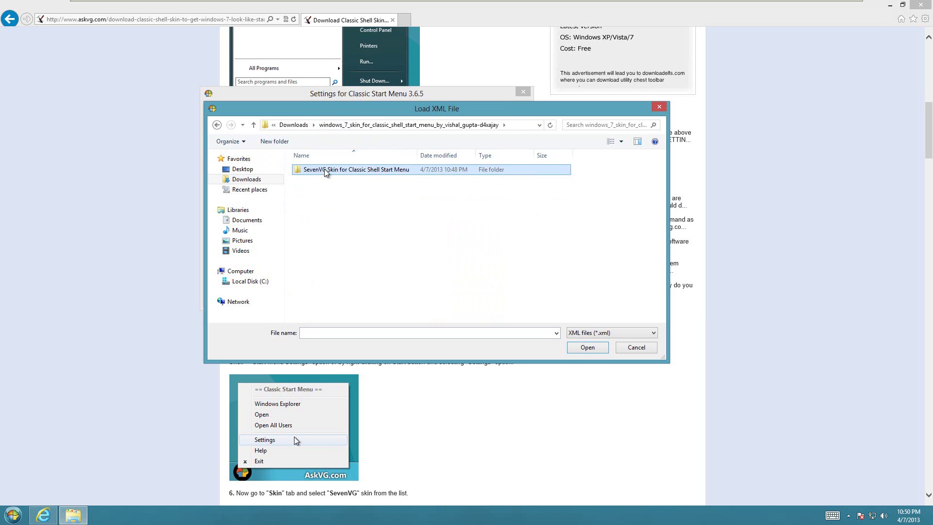
{"action": "double_click", "coordinate": [324, 170]}
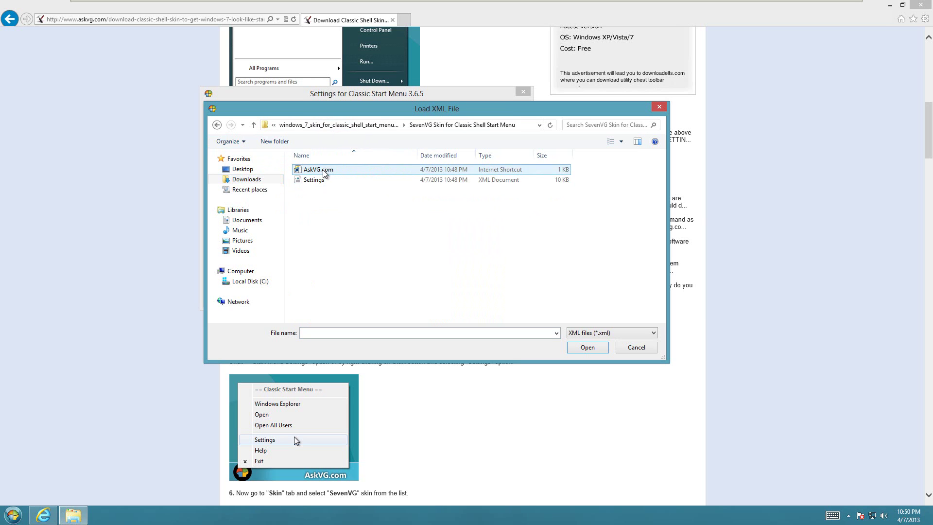
{"action": "left_click", "coordinate": [581, 333]}
{"action": "left_click", "coordinate": [584, 342]}
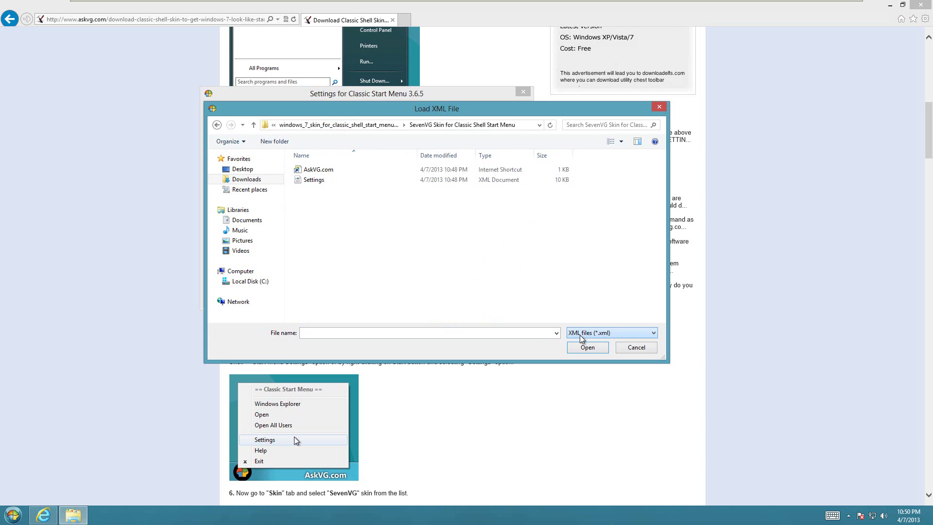
{"action": "double_click", "coordinate": [312, 181]}
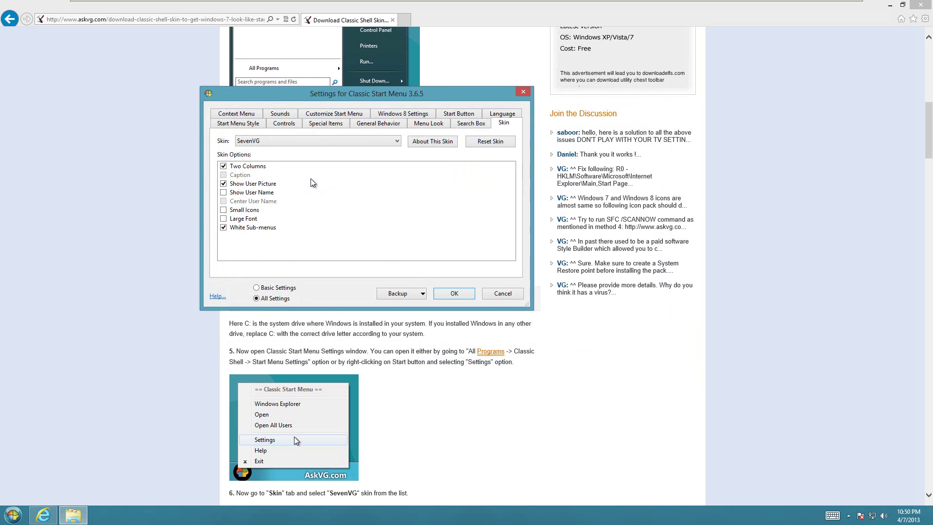
Apply the settings with OK and view the new SevenVG Start menu's Shut Down submenu
{"action": "left_click", "coordinate": [454, 293]}
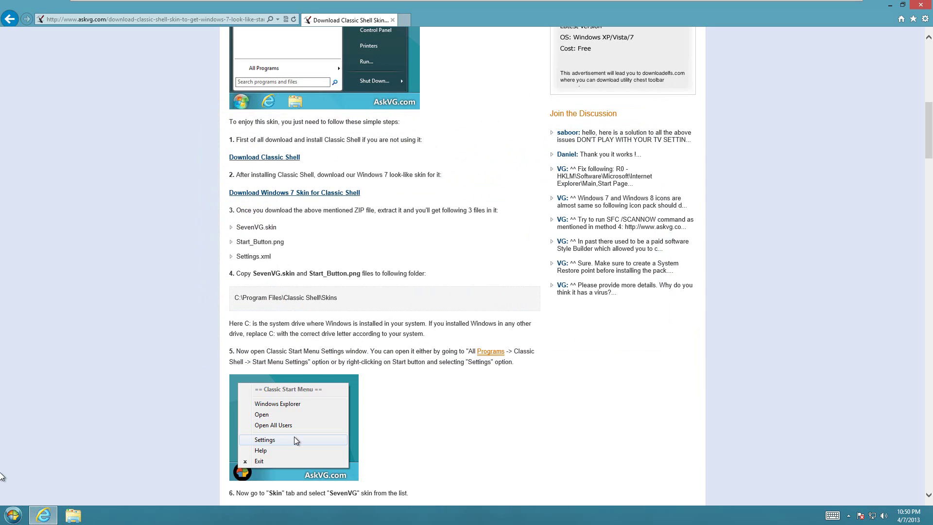
{"action": "left_click", "coordinate": [13, 514]}
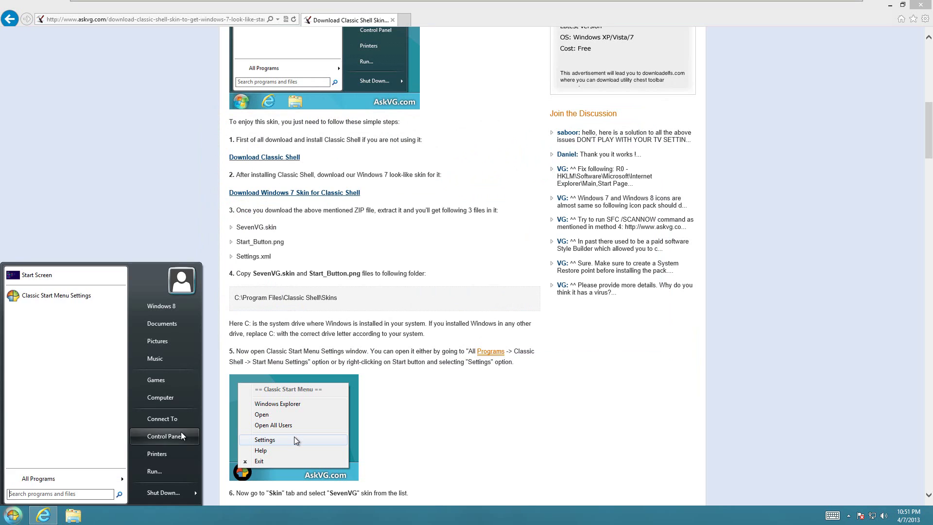
{"action": "mouse_move", "coordinate": [173, 497]}
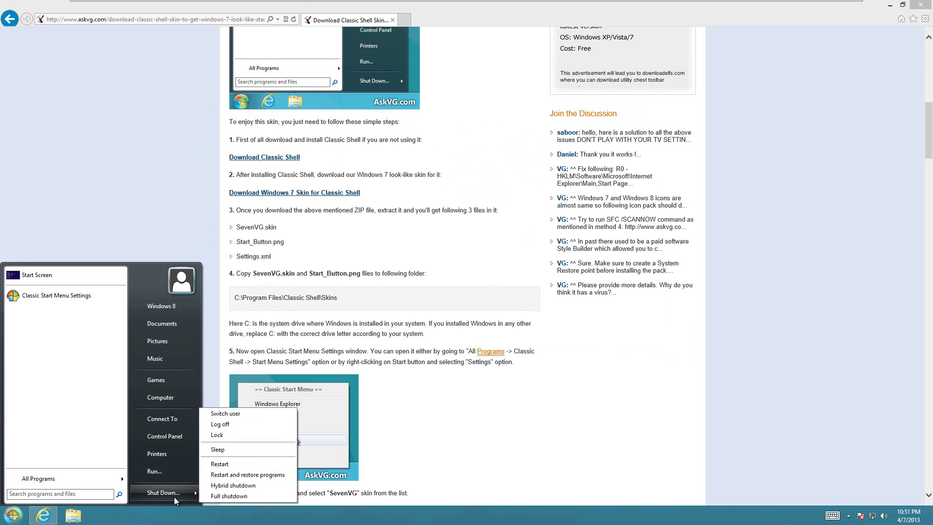
Log off from the new Start menu, then sign back in with the account password
{"action": "left_click", "coordinate": [223, 426]}
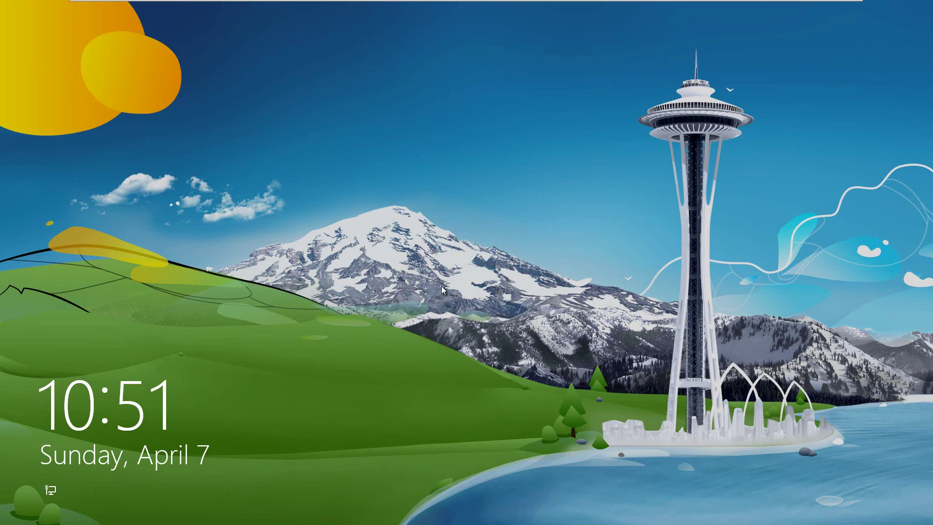
{"action": "left_click", "coordinate": [441, 286]}
{"action": "type", "text": "••••"}
{"action": "key", "text": "Return"}
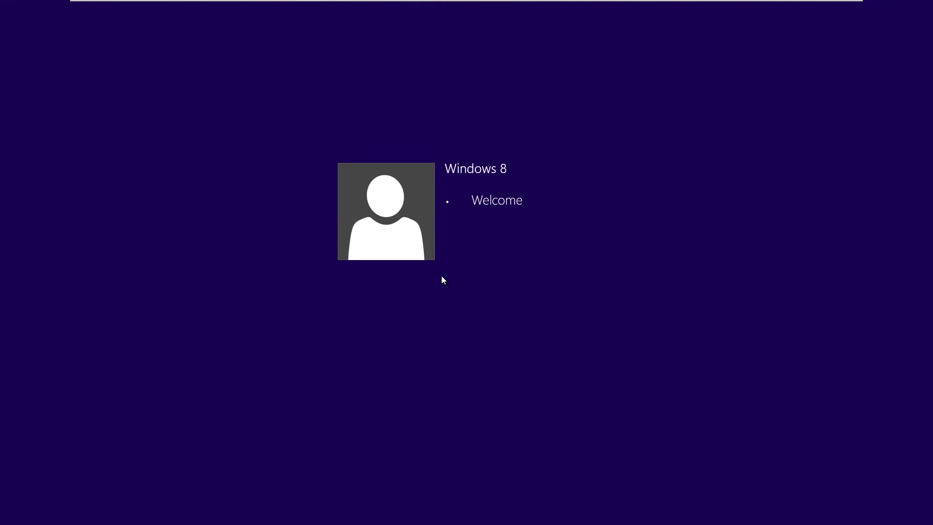